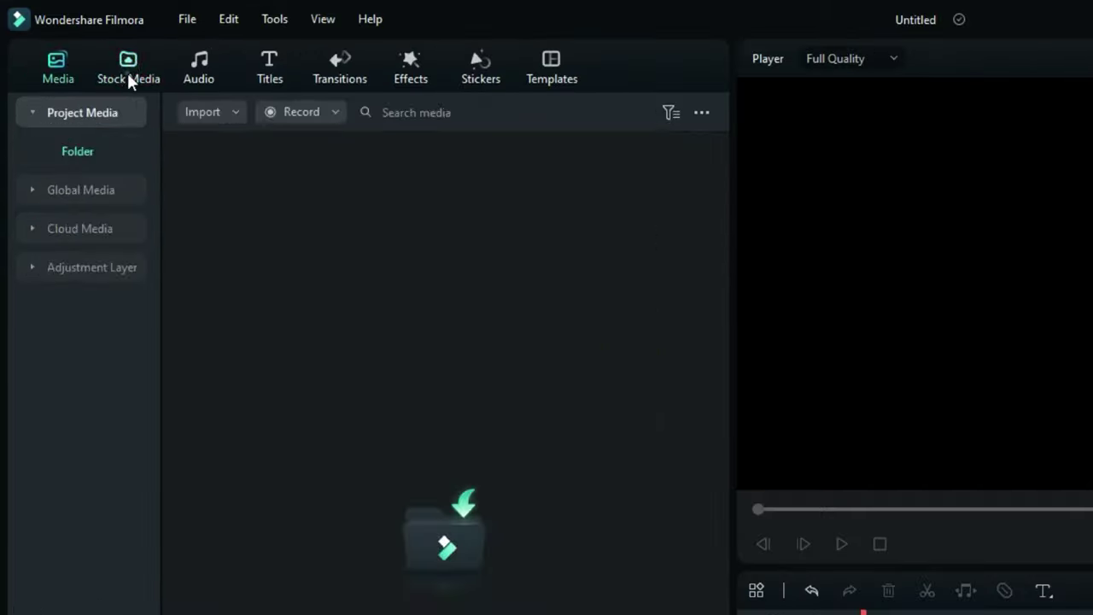
Place the downloaded stock video of the woman leaning out of the off-road vehicle at the start of the timeline
click(76, 44)
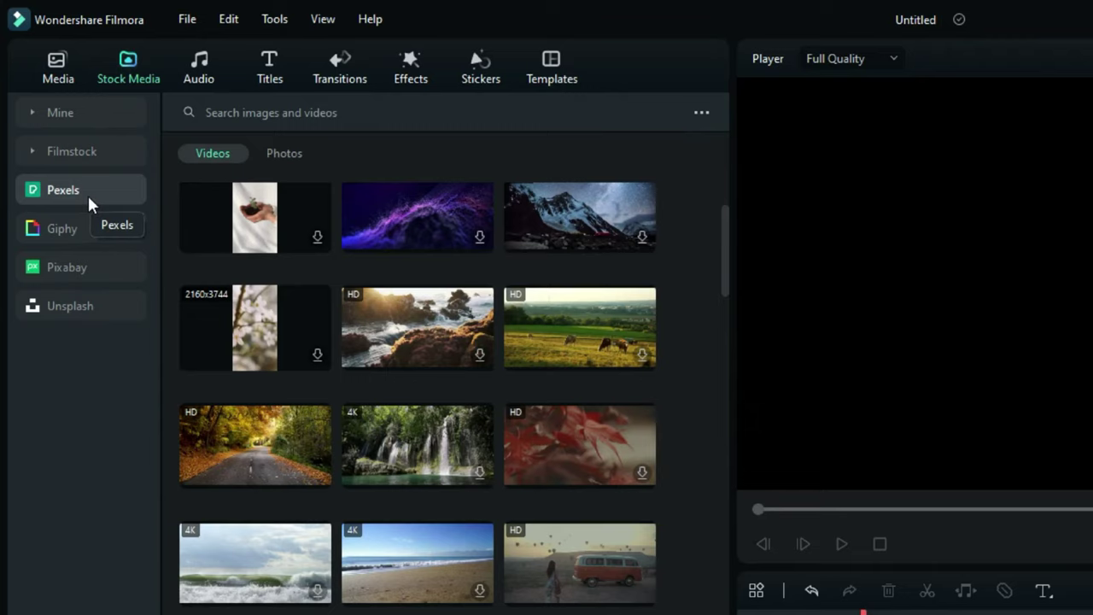
click(92, 271)
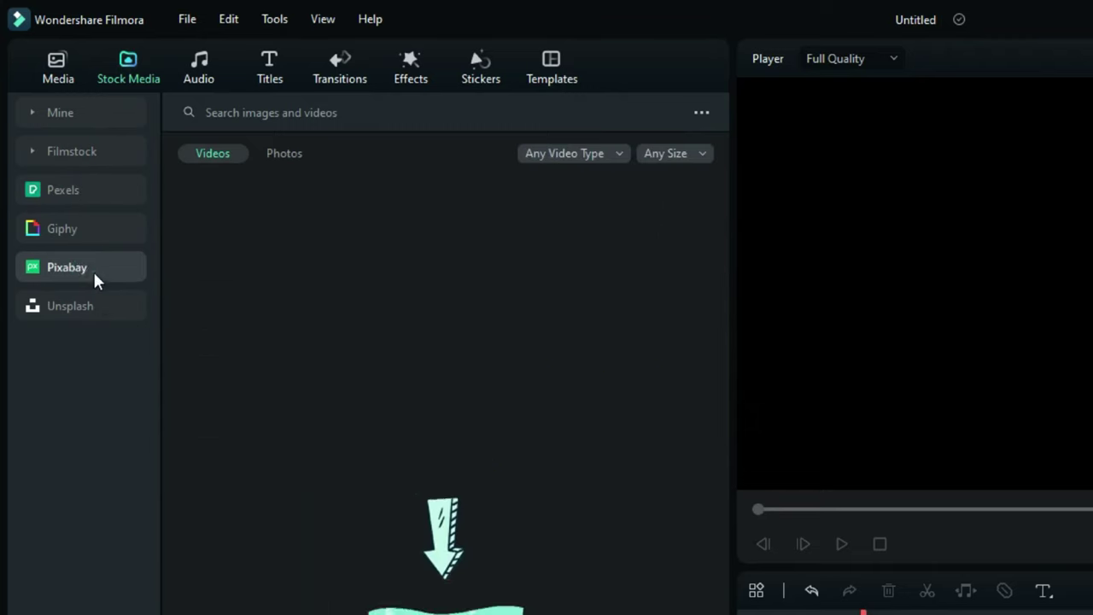
click(92, 196)
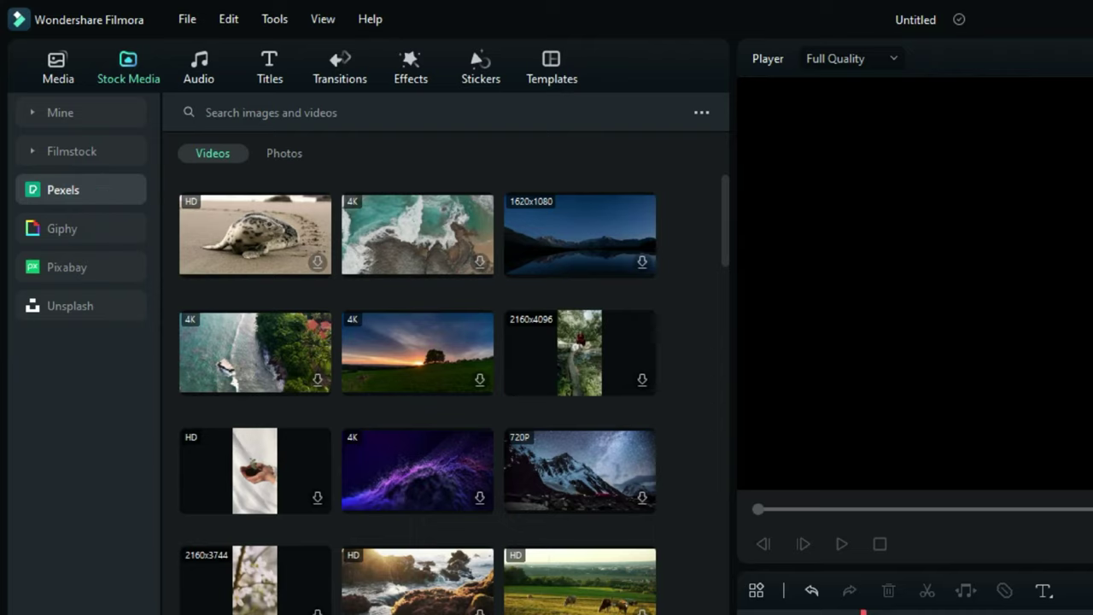
click(72, 112)
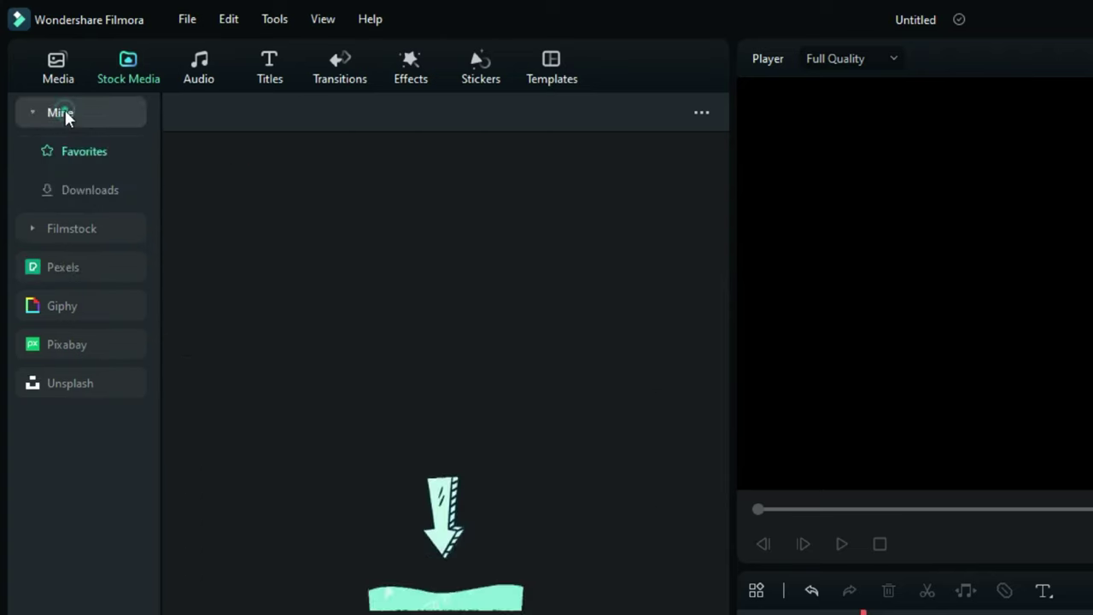
click(90, 189)
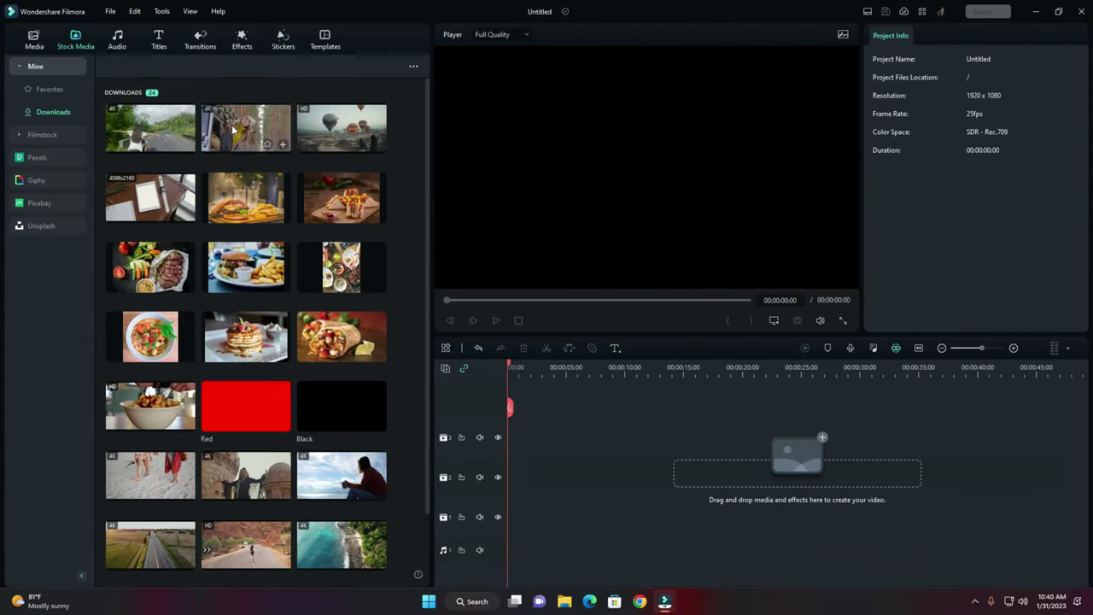
drag(394, 216, 516, 443)
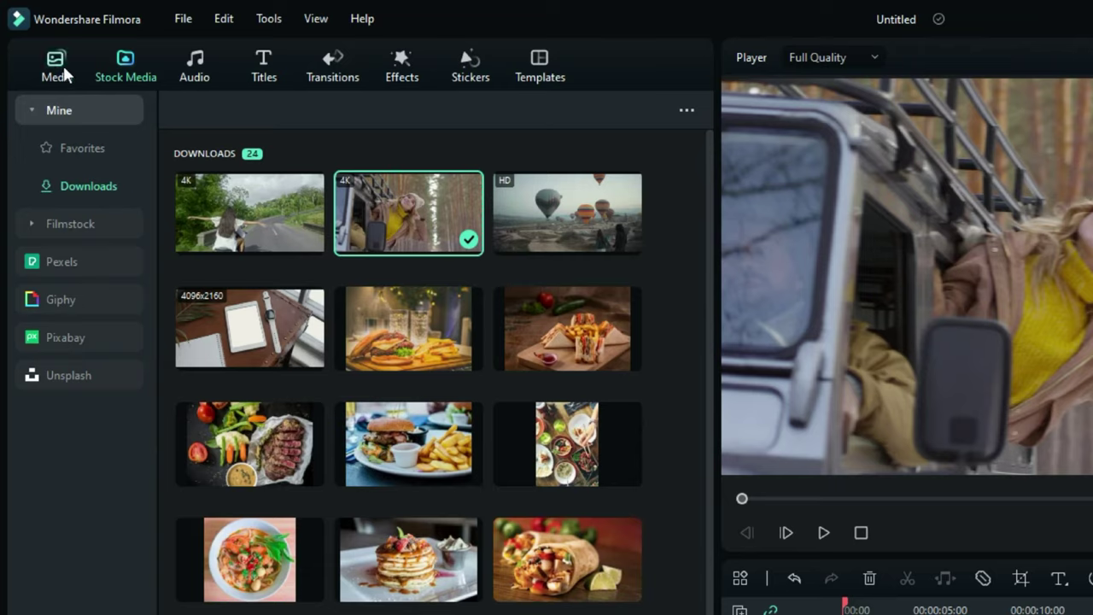
Import the picture ComteQ new into the project media and place it on the track above the video clip
click(33, 37)
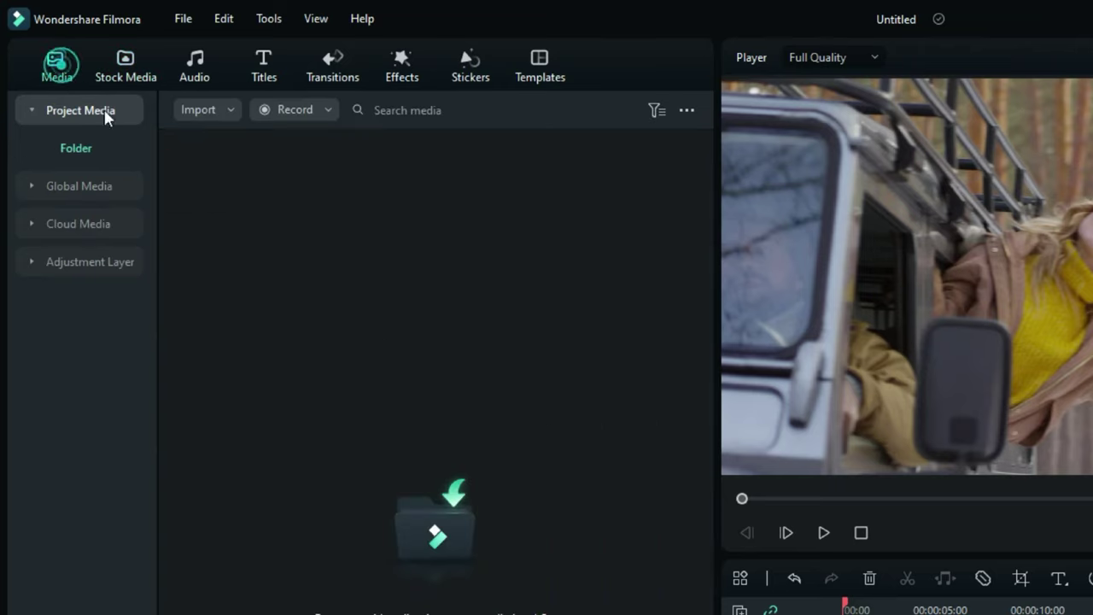
click(209, 116)
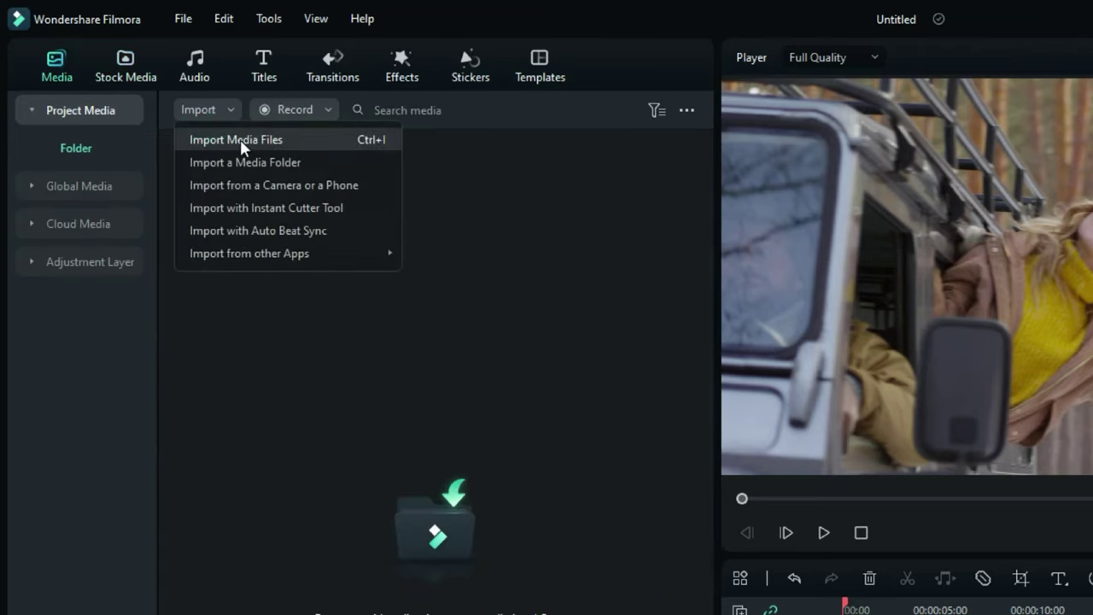
click(240, 138)
click(533, 175)
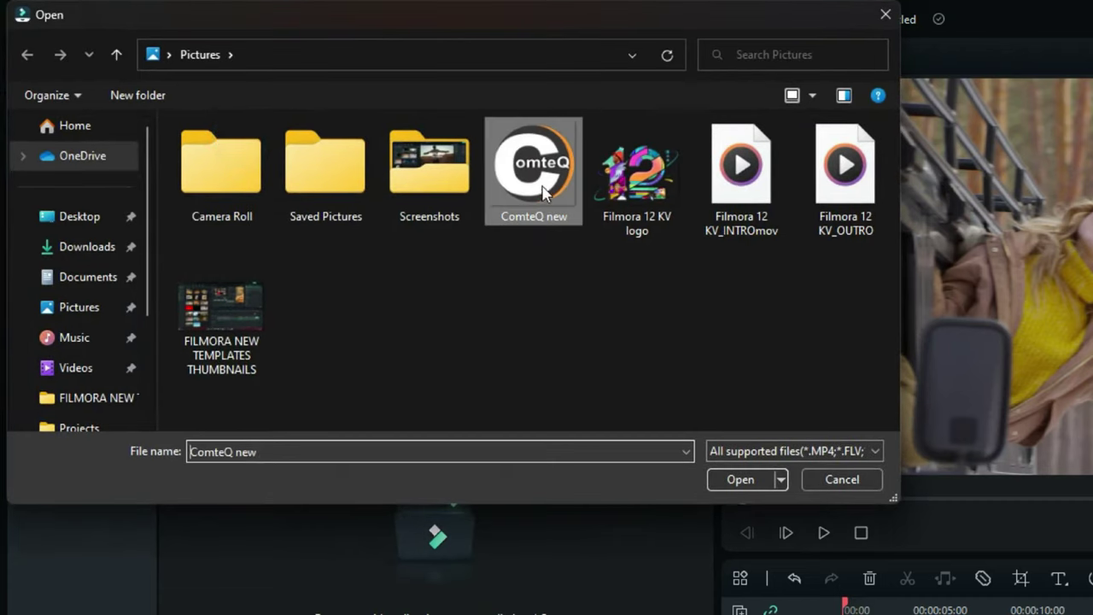
click(756, 483)
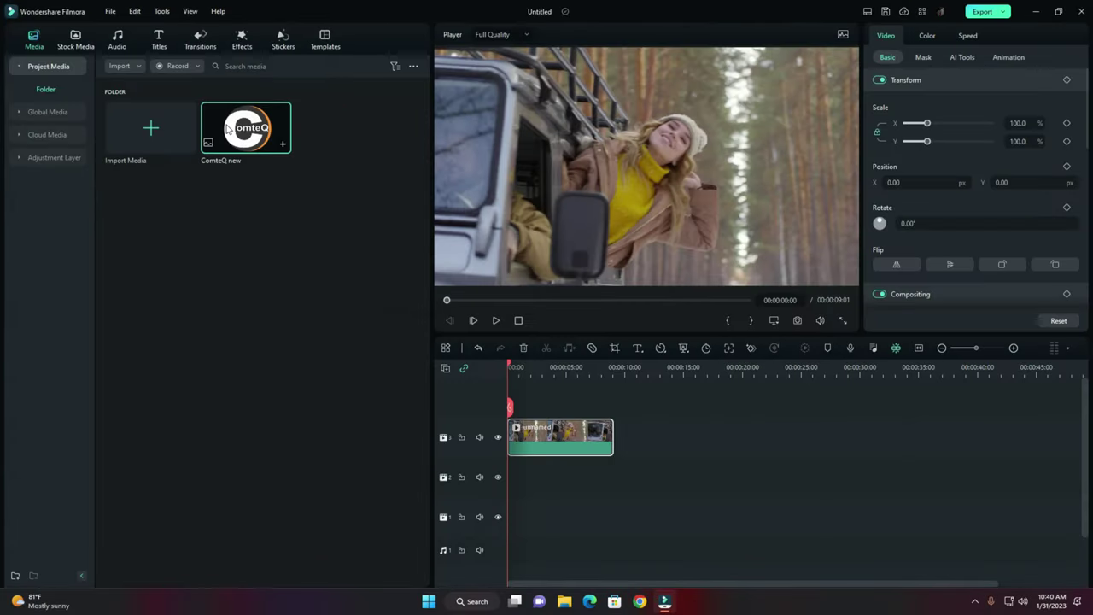
drag(228, 128, 524, 427)
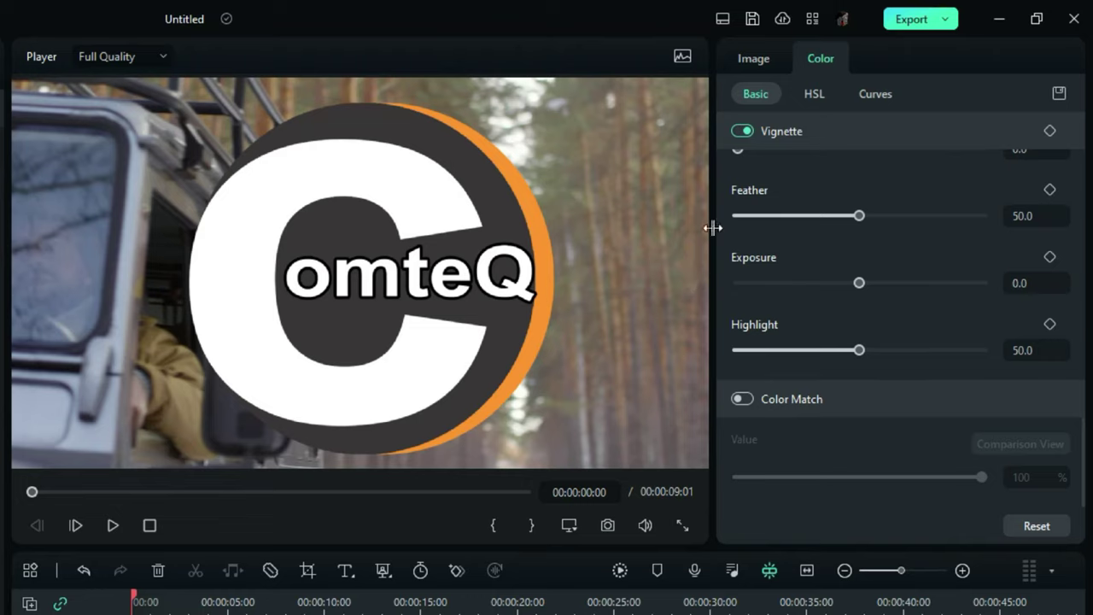
Lower the opacity of the ComteQ logo image to 39.8%
click(440, 295)
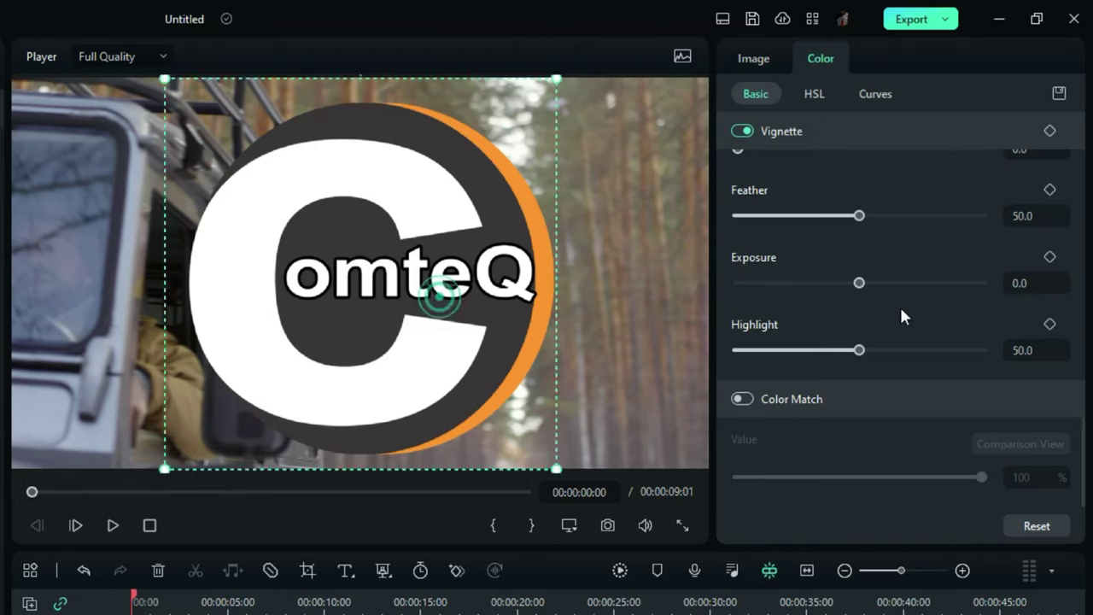
scroll(873, 354, up, 3)
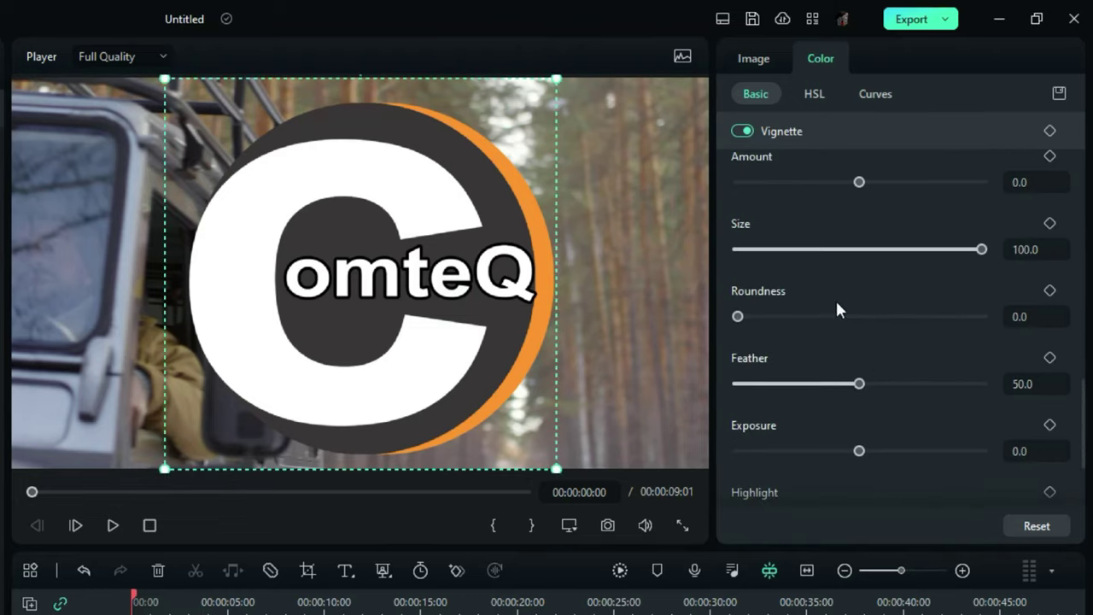
scroll(837, 304, up, 3)
scroll(844, 311, up, 8)
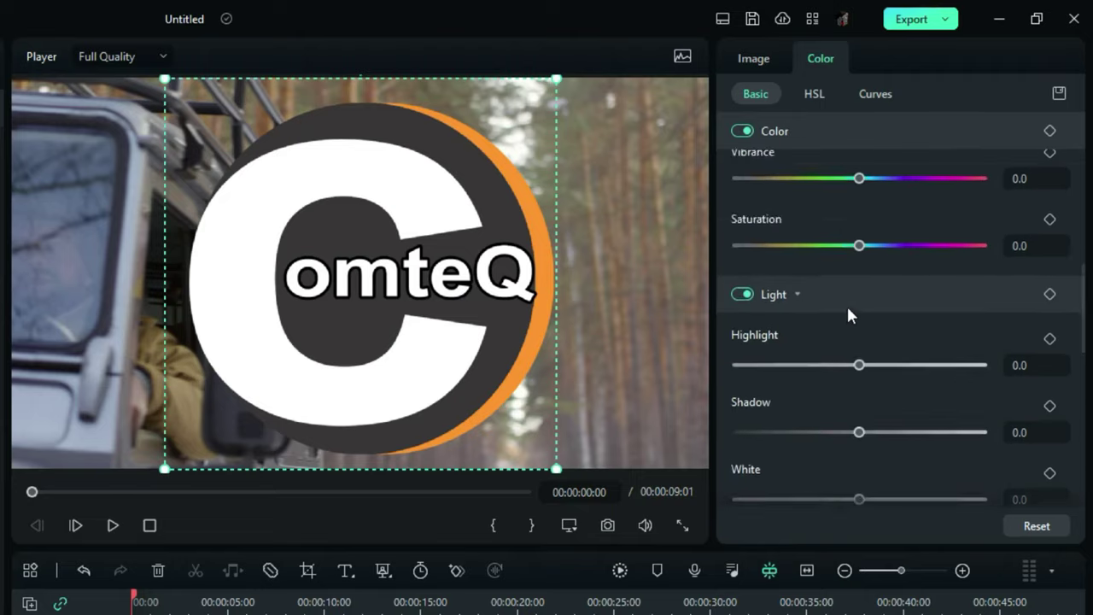
scroll(848, 304, up, 4)
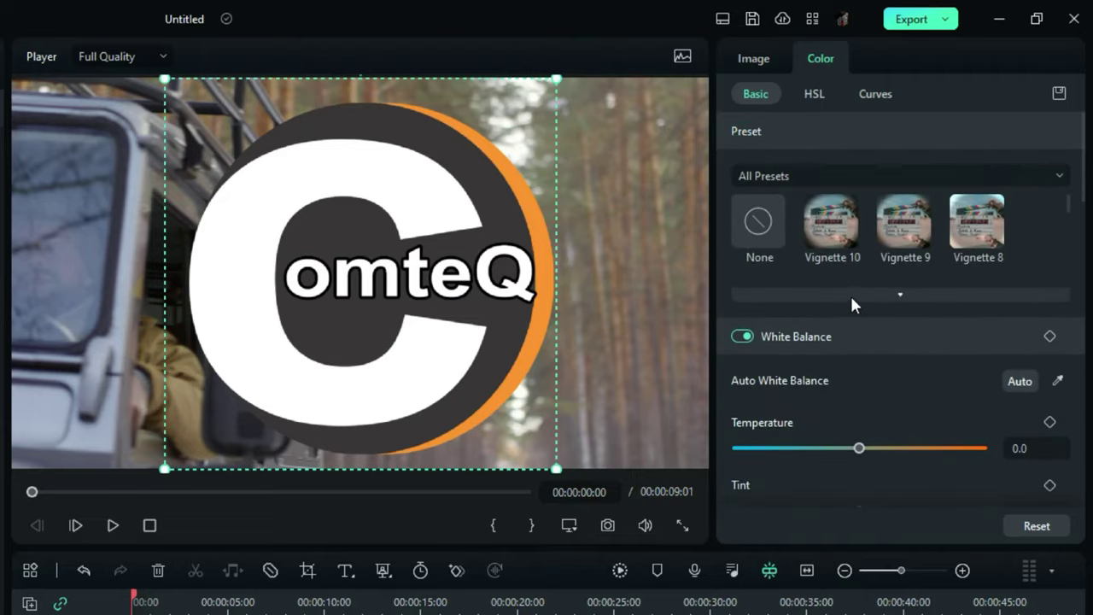
click(753, 58)
scroll(824, 205, down, 5)
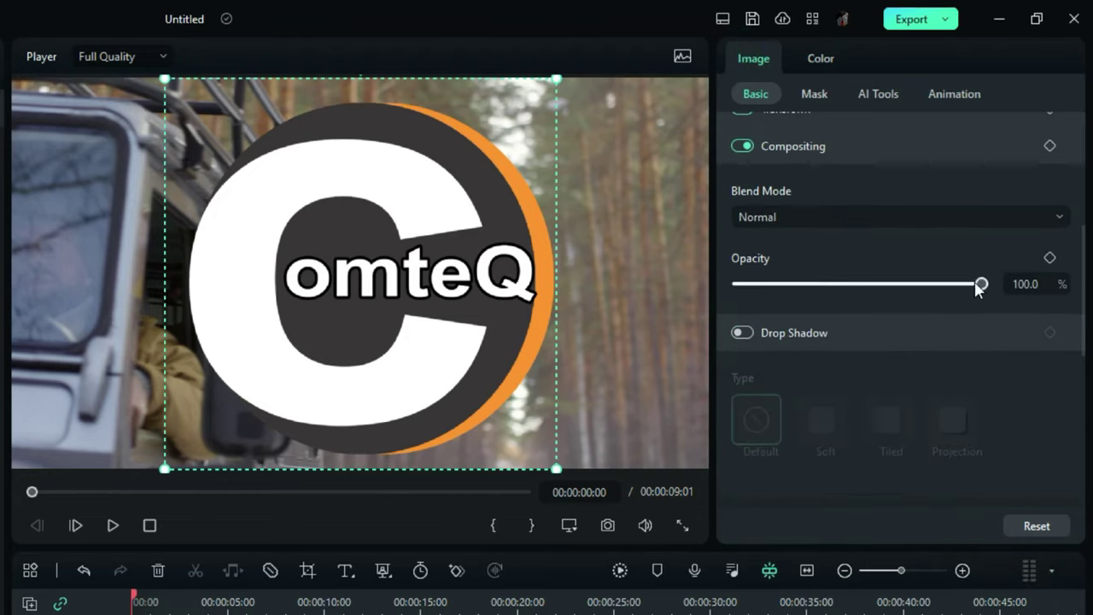
drag(981, 284, 834, 291)
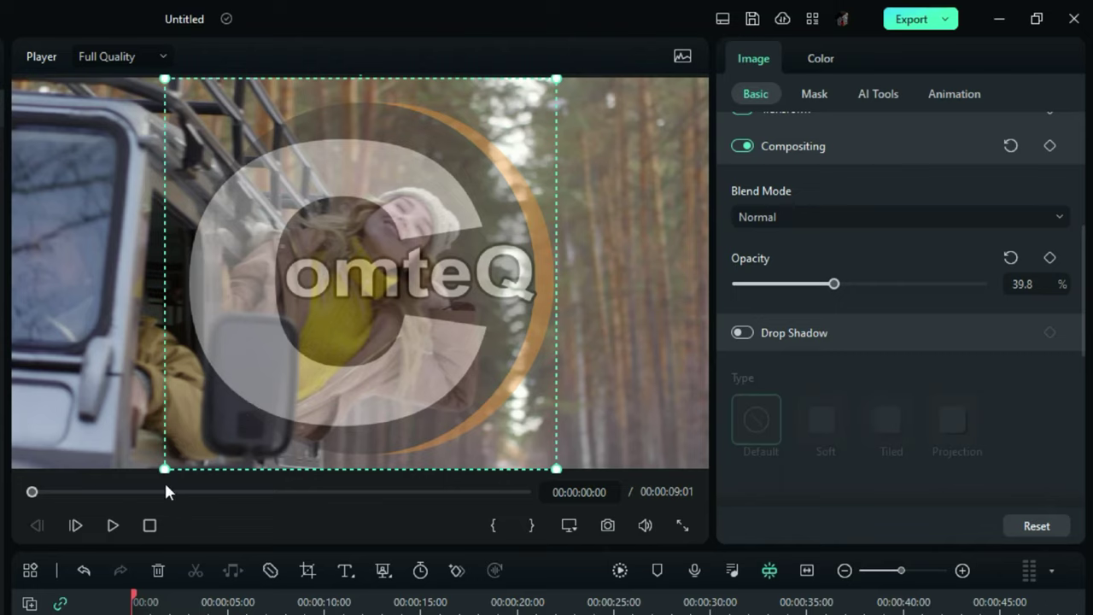
Shrink the logo to a small watermark in the video frame's upper-right corner, checking it in full-screen preview
drag(175, 463, 583, 136)
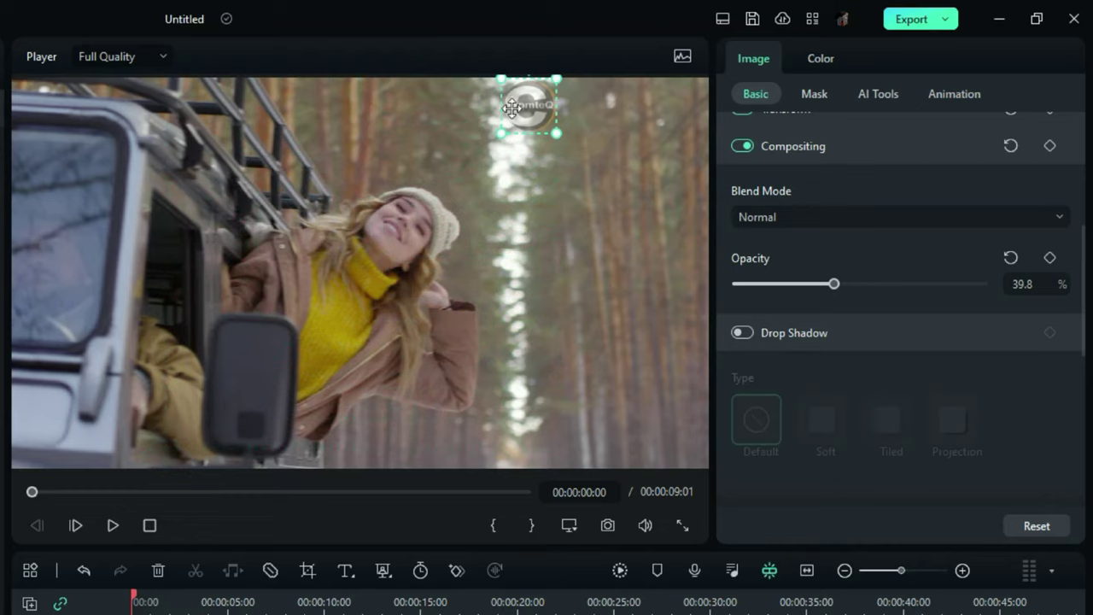
drag(510, 114, 676, 103)
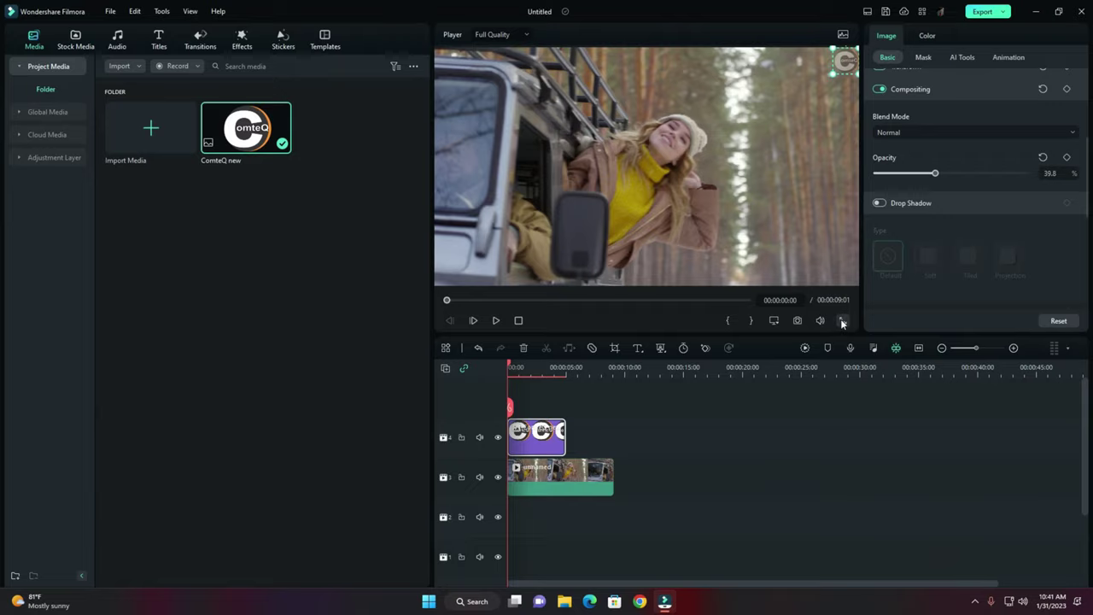
click(841, 321)
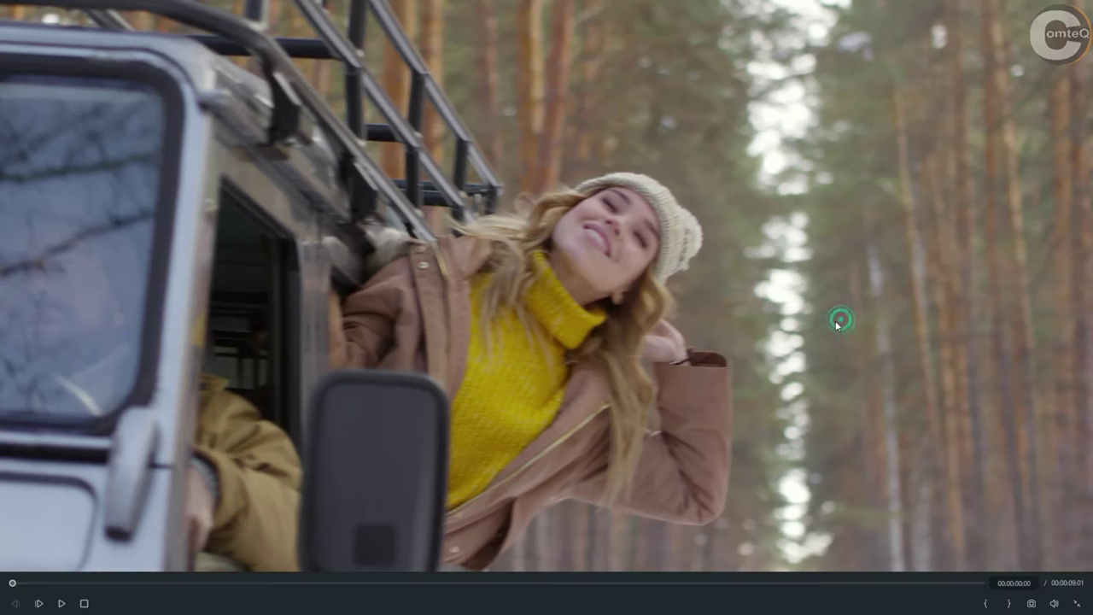
key(Escape)
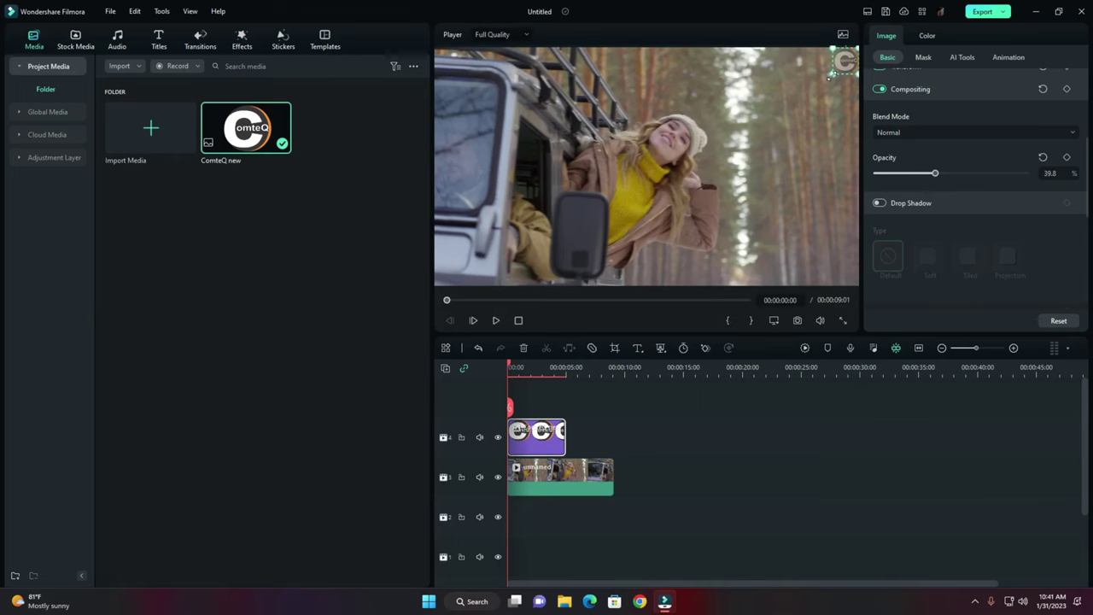
drag(830, 75, 839, 83)
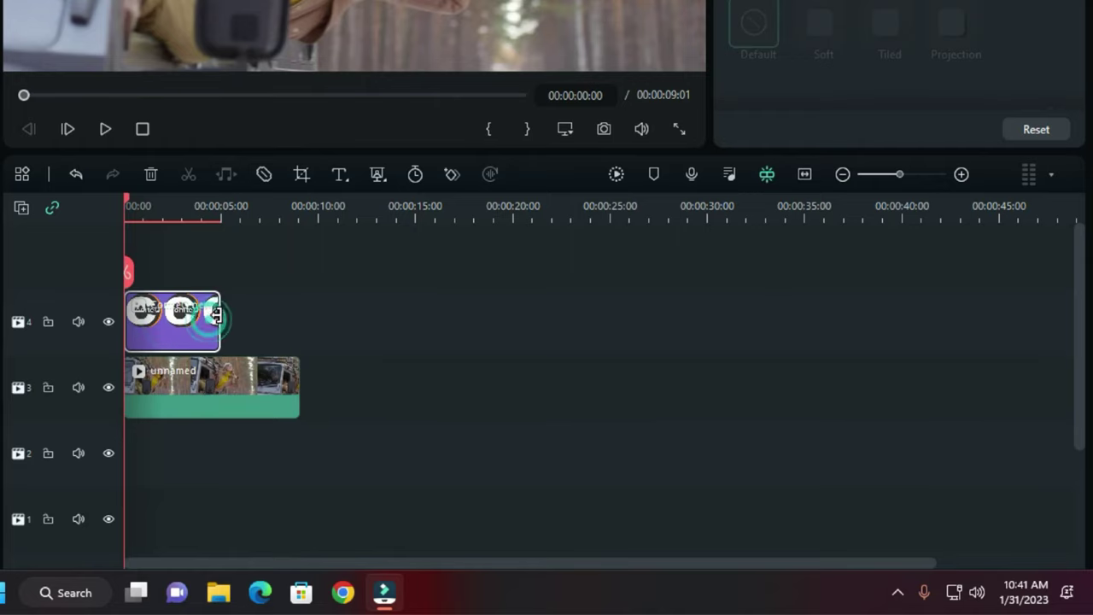
Extend the logo clip to the end of the video clip and check the watermark in full-screen playback
drag(218, 315, 299, 312)
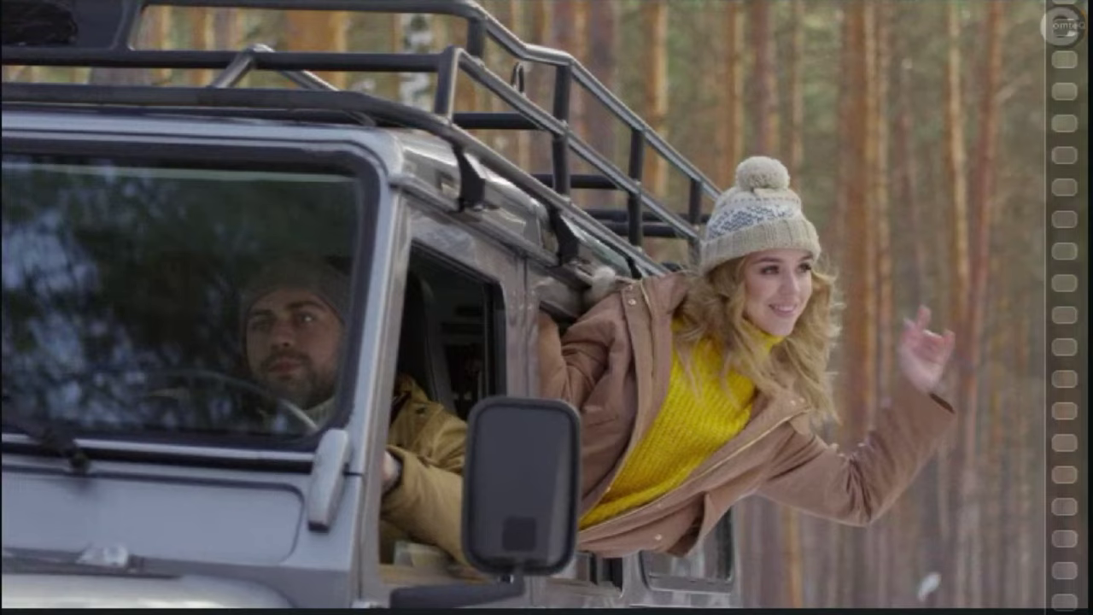
key(Escape)
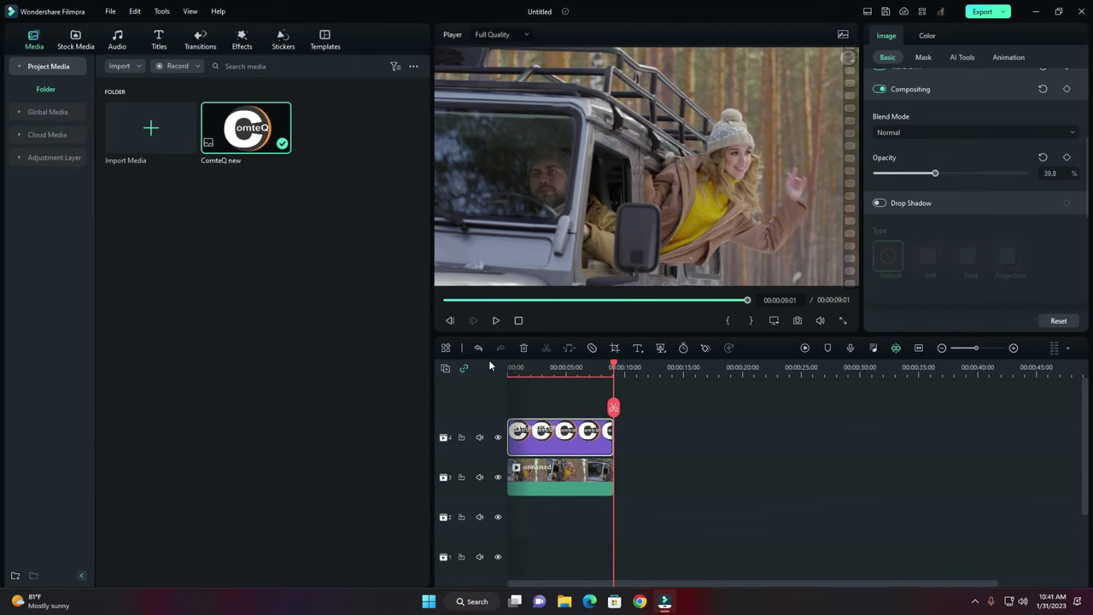
Add Neon Title 09 above the logo track at the timeline start and move the playhead to 00:00:02:02
click(158, 40)
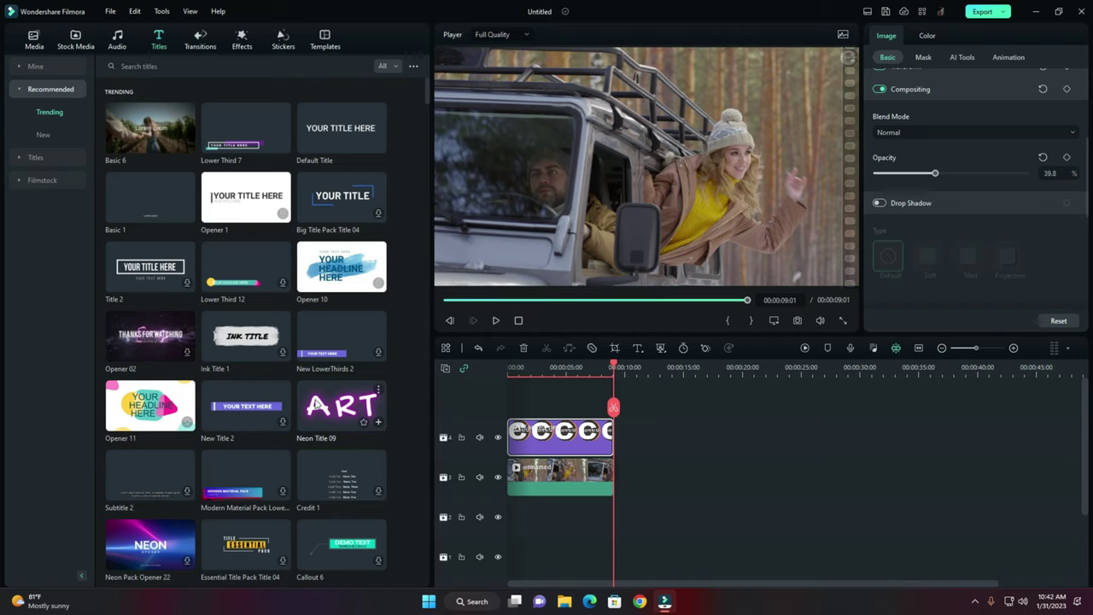
drag(342, 401, 510, 392)
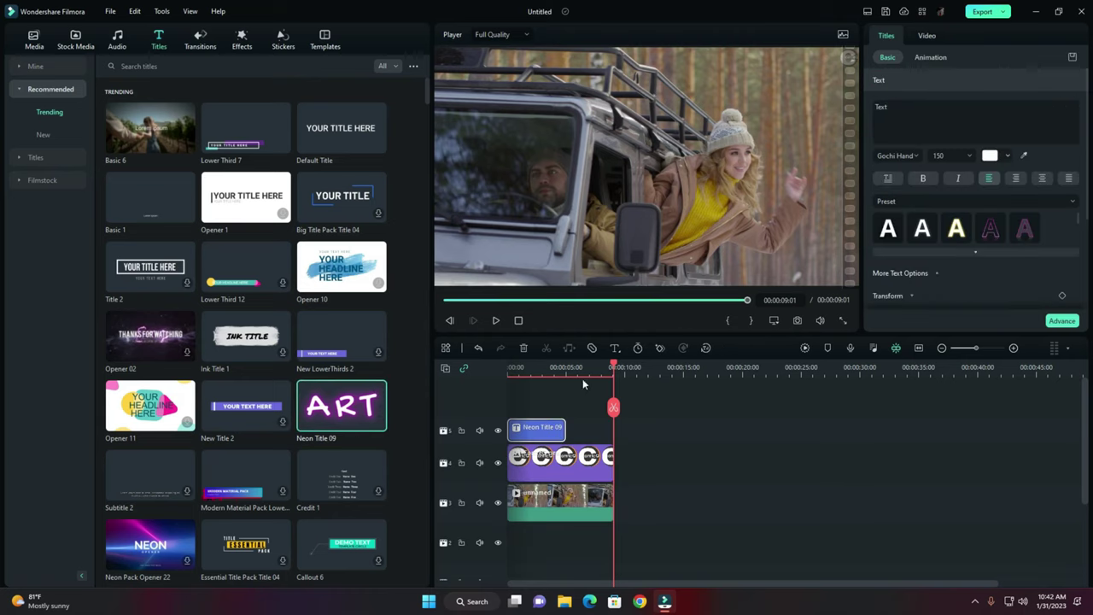
drag(613, 365, 531, 367)
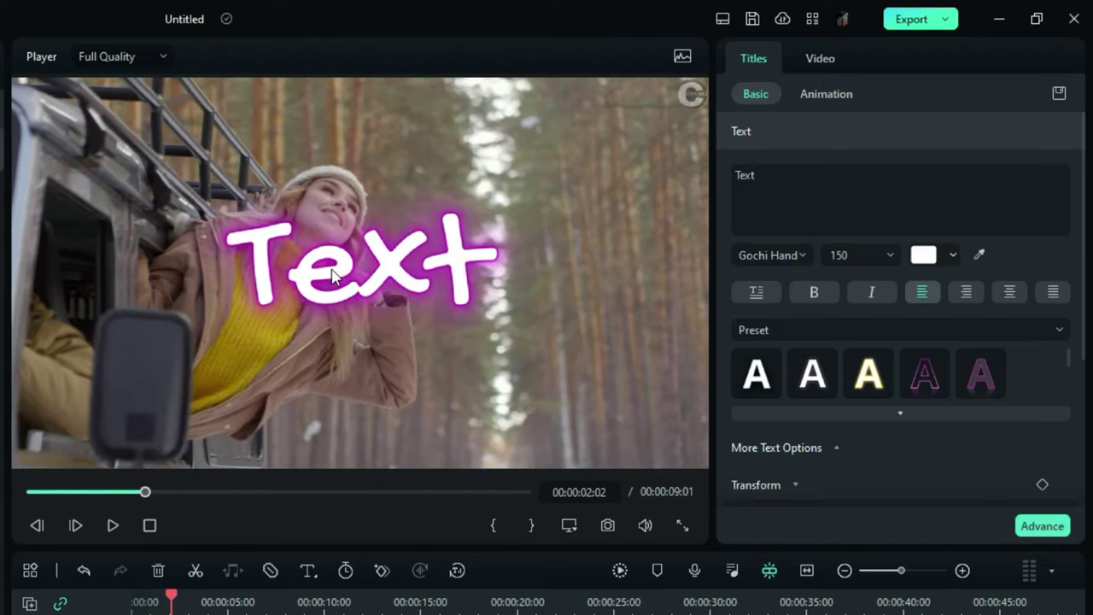
Replace the neon title's placeholder text with COMTEQ
click(333, 277)
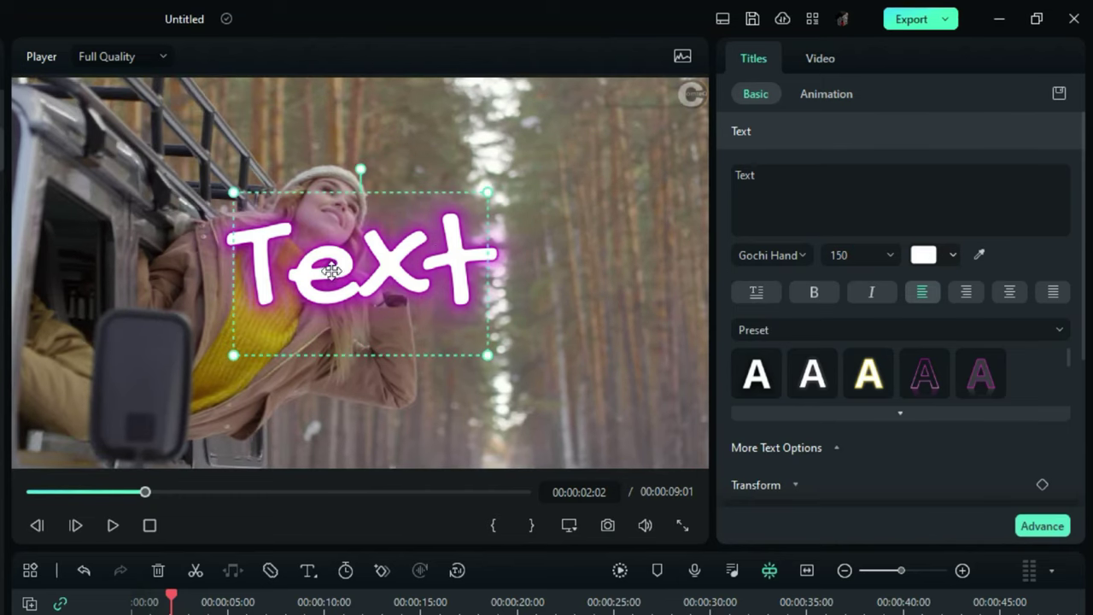
click(771, 183)
click(770, 178)
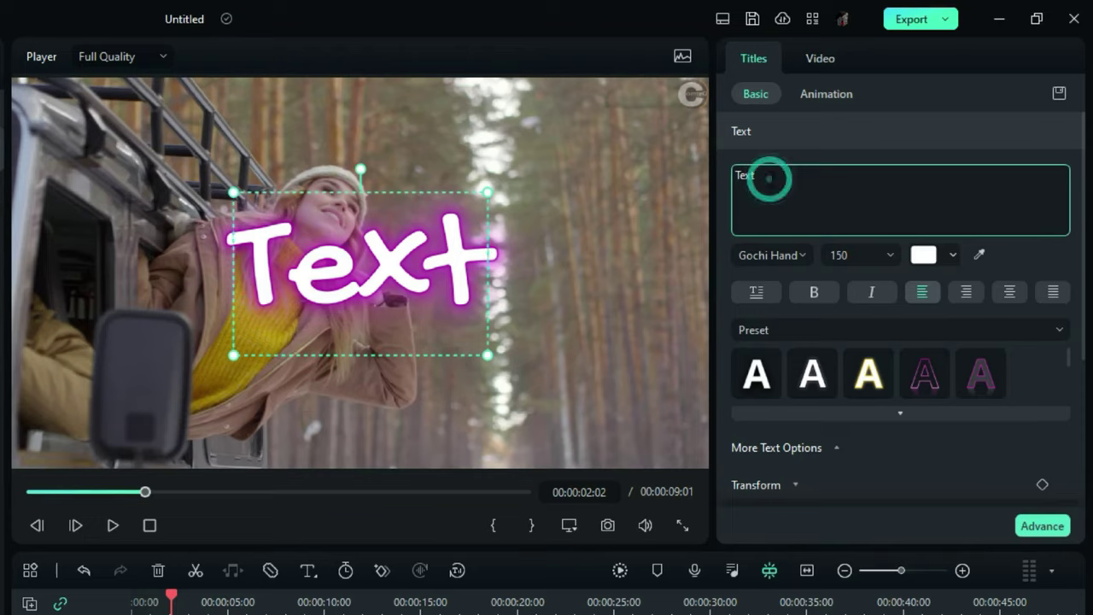
key(BackSpace)
key(BackSpace)
key(BackSpace)
key(BackSpace)
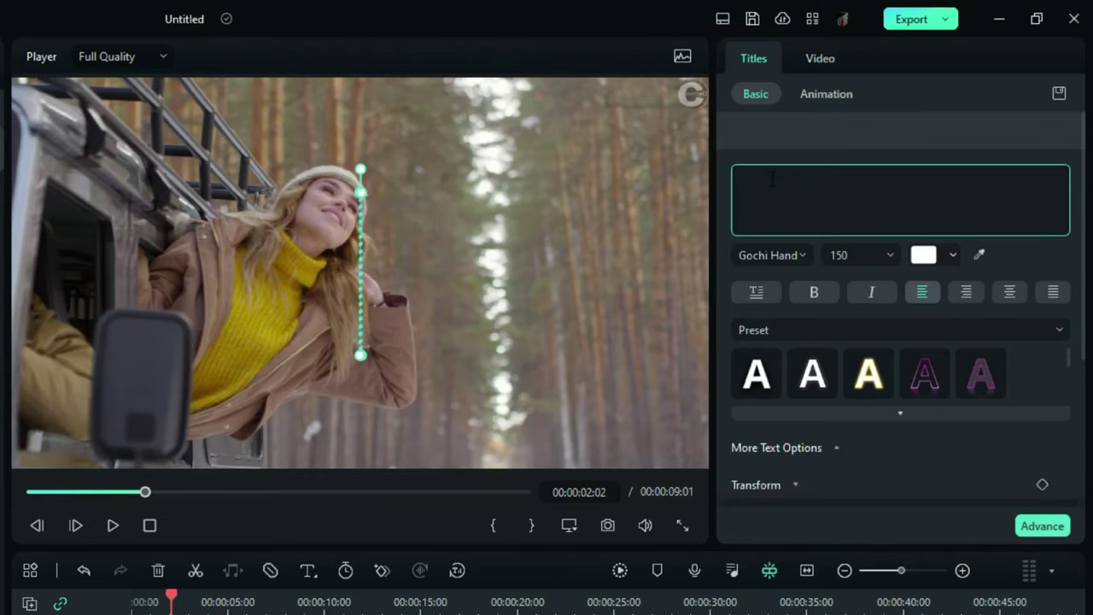
text(COM)
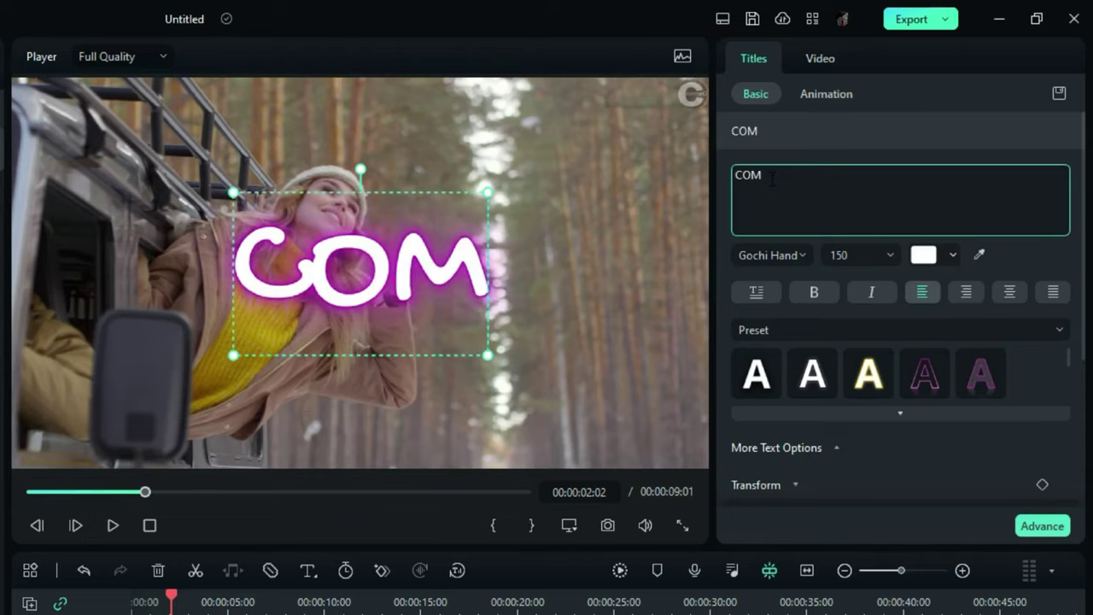
text(TEQ)
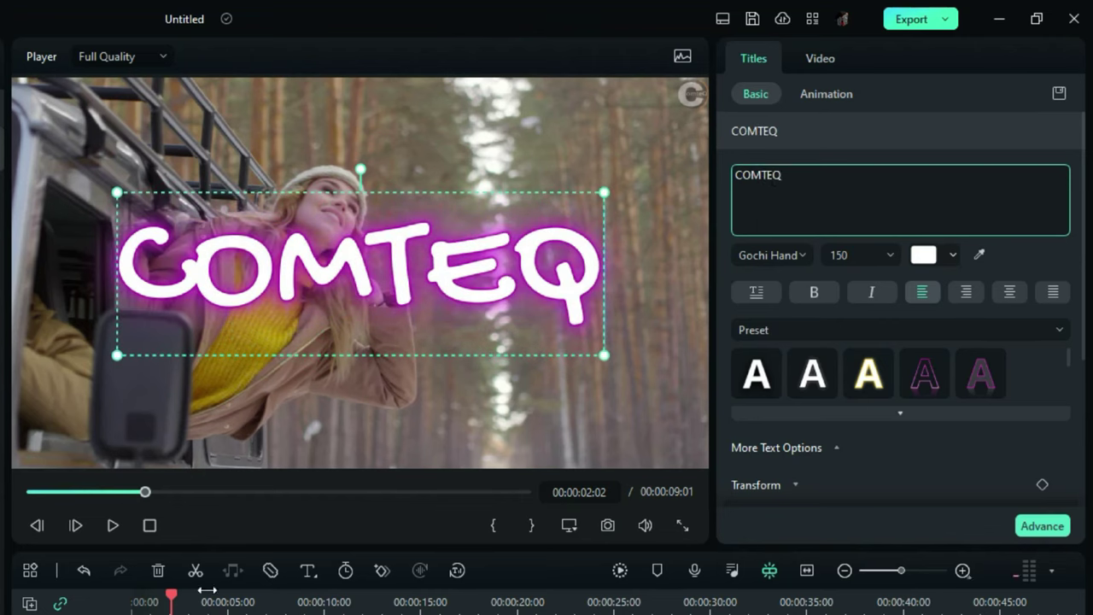
Scale the COMTEQ title down to font size 71 and move it to the video frame's lower-right corner
click(280, 258)
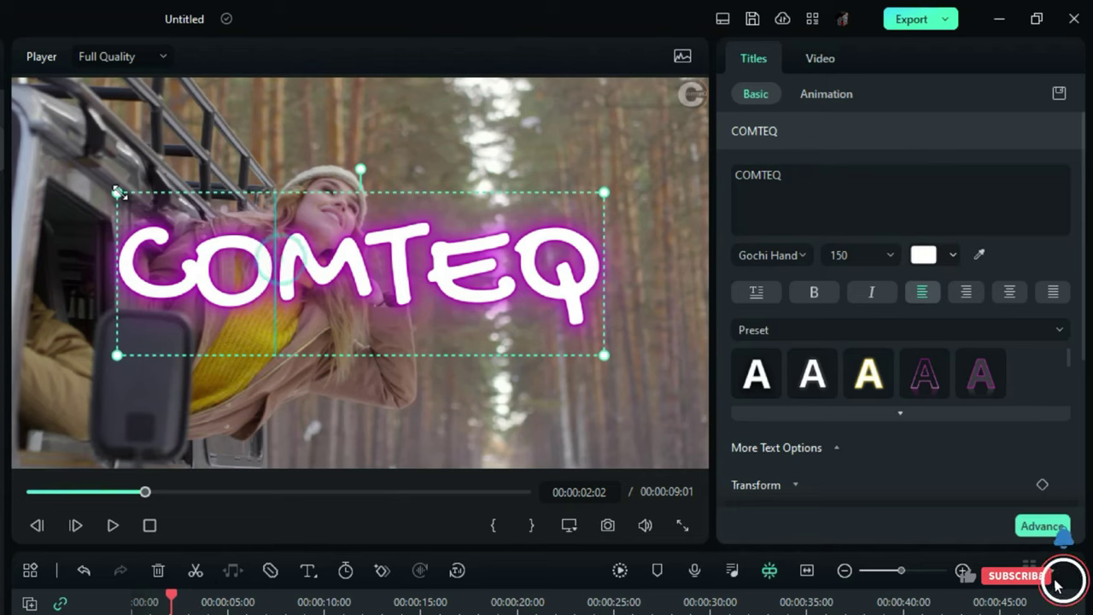
drag(119, 193, 376, 274)
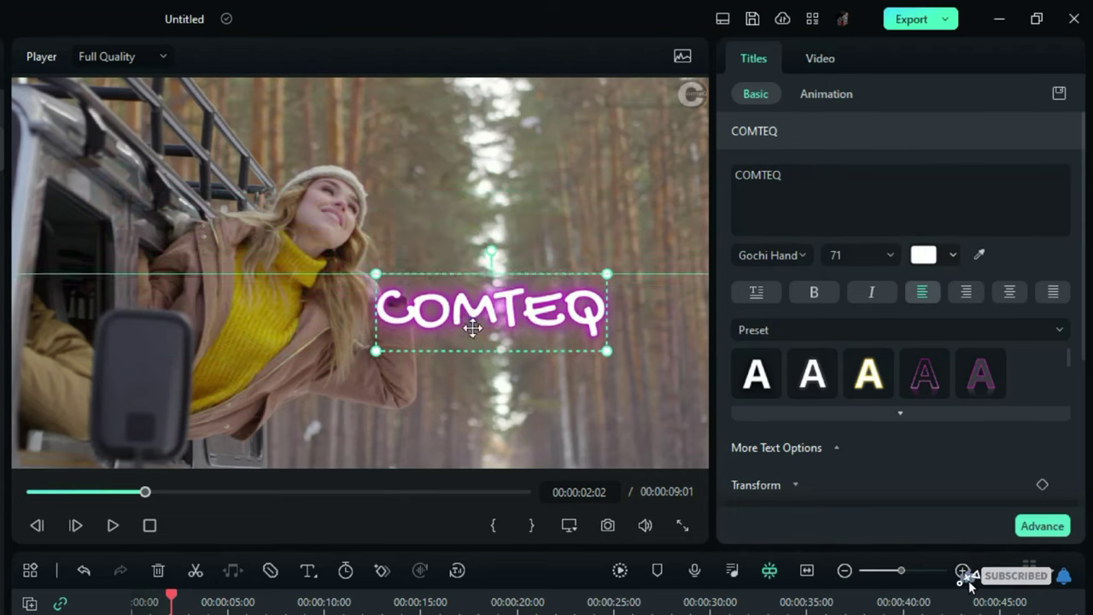
drag(472, 327, 571, 439)
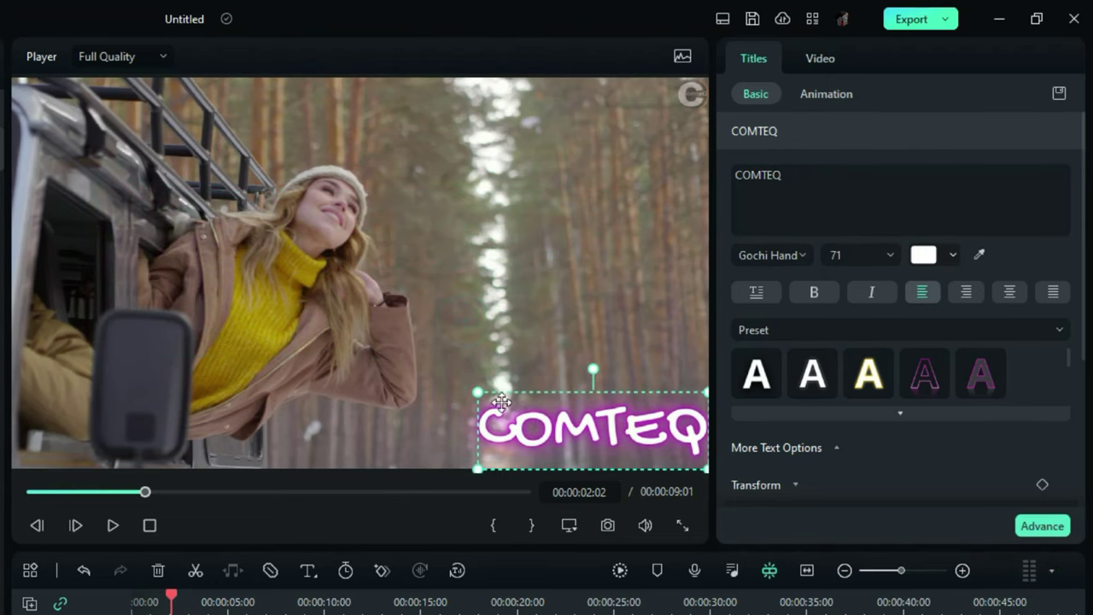
Shrink the COMTEQ title to font size 31 in the frame's lower-right corner and lower its opacity to 32.7%
drag(479, 393, 616, 443)
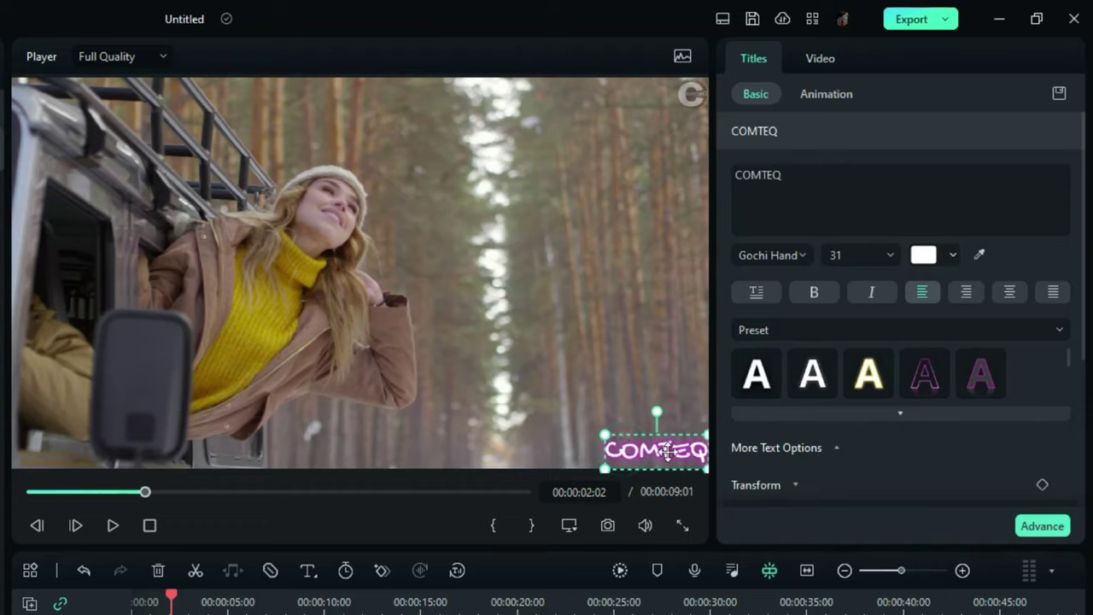
scroll(936, 260, down, 3)
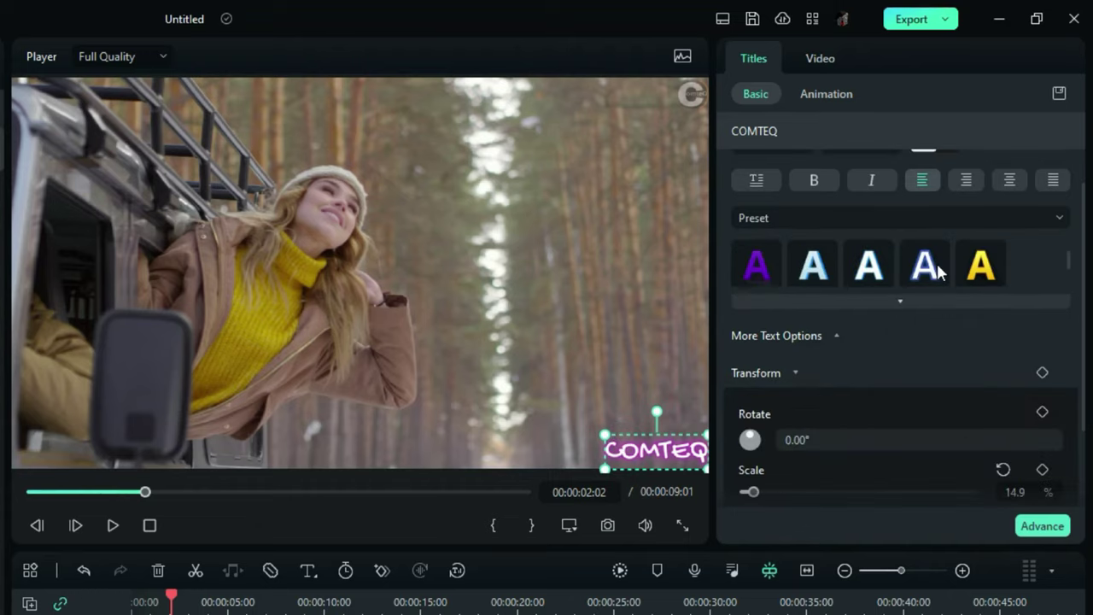
scroll(1066, 291, down, 1)
scroll(1067, 312, down, 2)
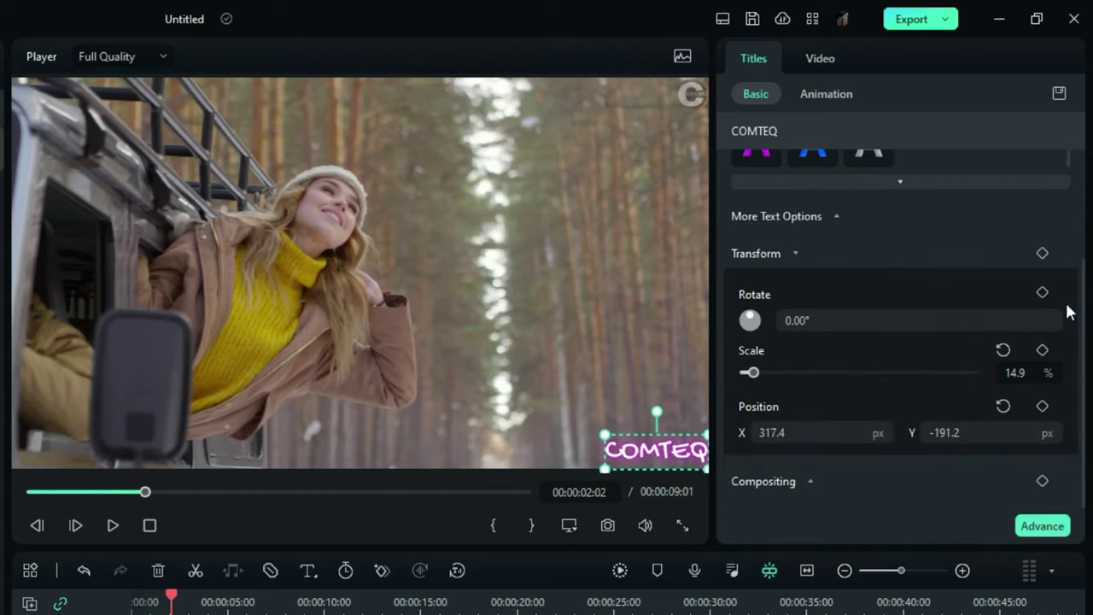
scroll(1068, 313, up, 1)
scroll(1068, 315, down, 1)
click(779, 481)
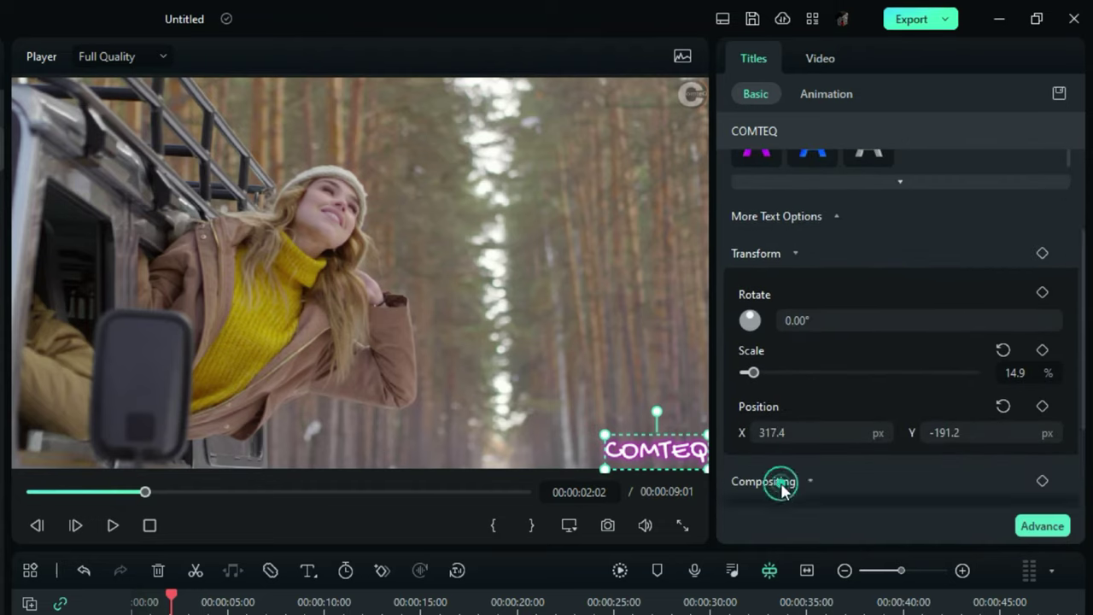
scroll(900, 473, down, 3)
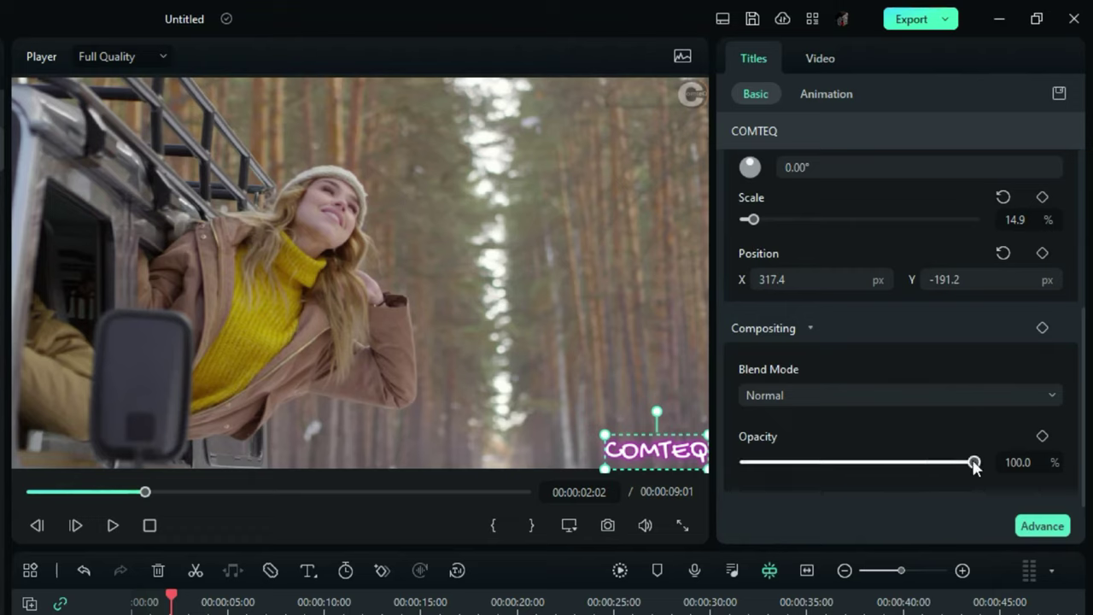
drag(974, 464, 818, 467)
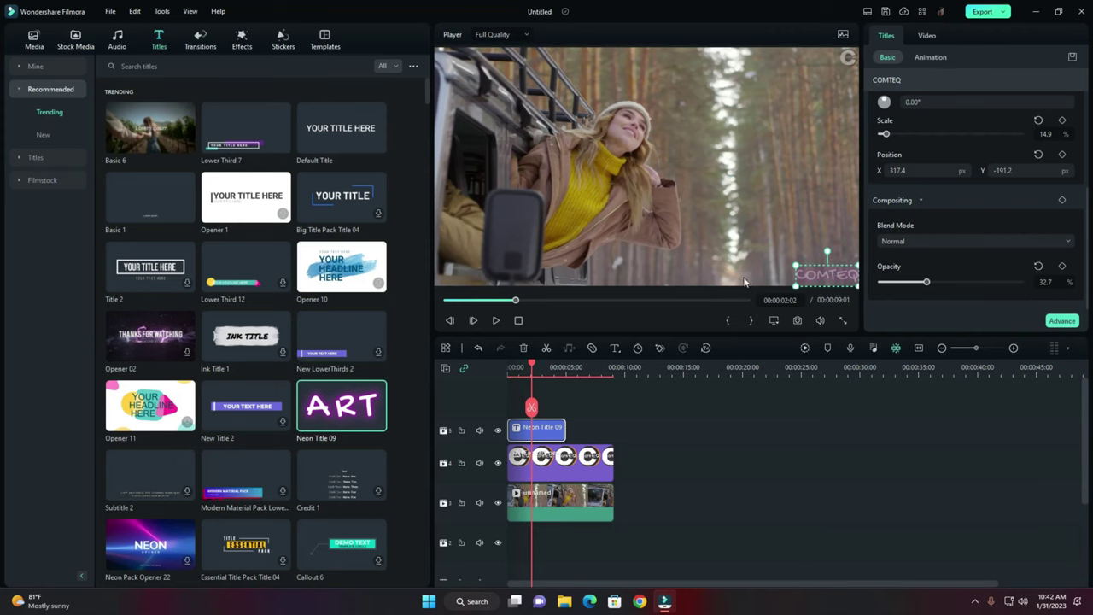
Play the video from the beginning to check how long the COMTEQ title stays on screen, and pause after the title clip ends
drag(531, 368, 482, 366)
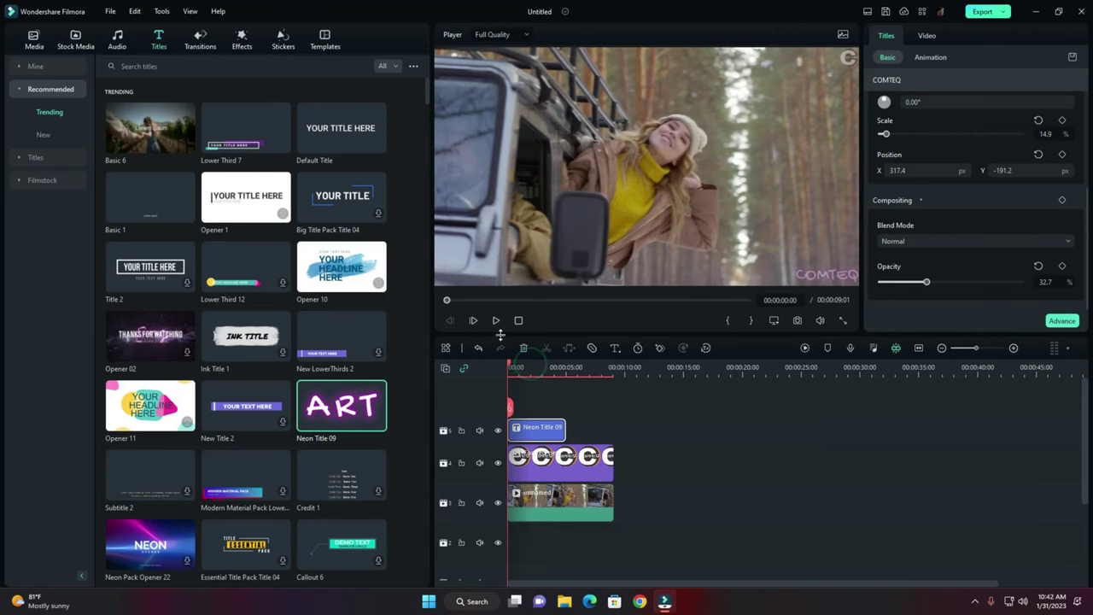
click(495, 321)
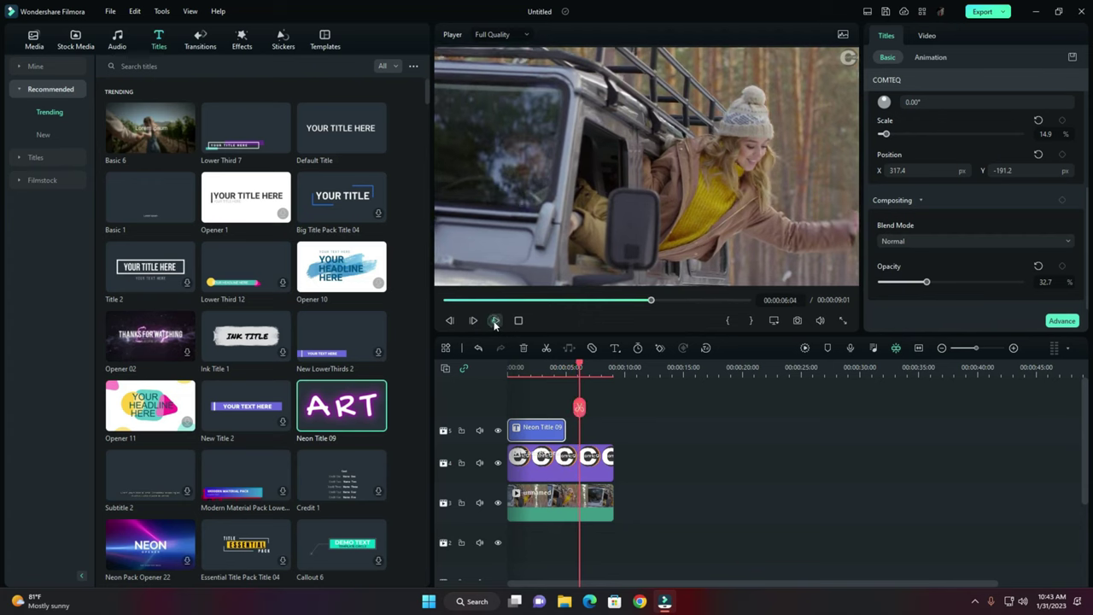
click(494, 320)
Move the Neon Title 09 clip to finish with the video clip and return the playhead to the timeline start
drag(578, 365, 513, 367)
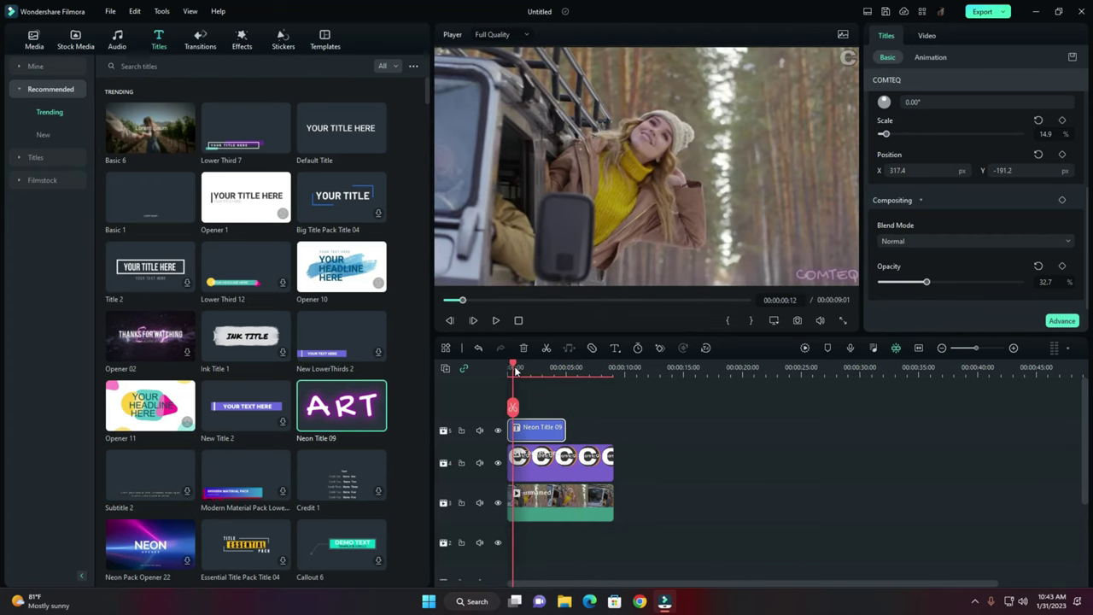
drag(532, 436, 580, 432)
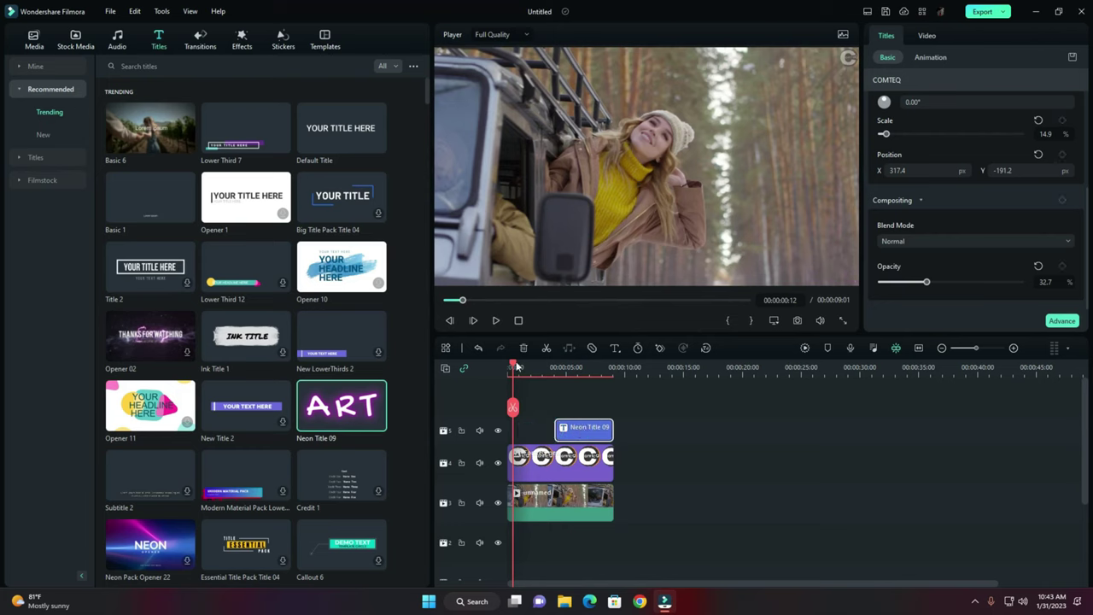
mouse_move(516, 366)
mouse_down()
mouse_move(536, 367)
mouse_move(509, 367)
mouse_up()
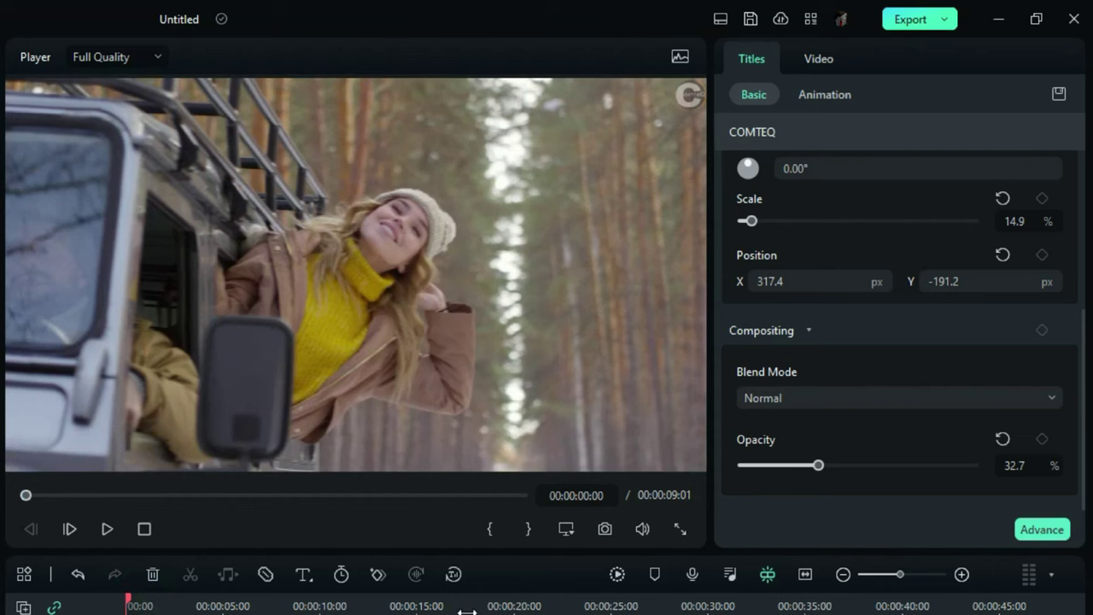
Look through the COMTEQ title's animation presets, such as Wavy style and Type Writer
click(823, 94)
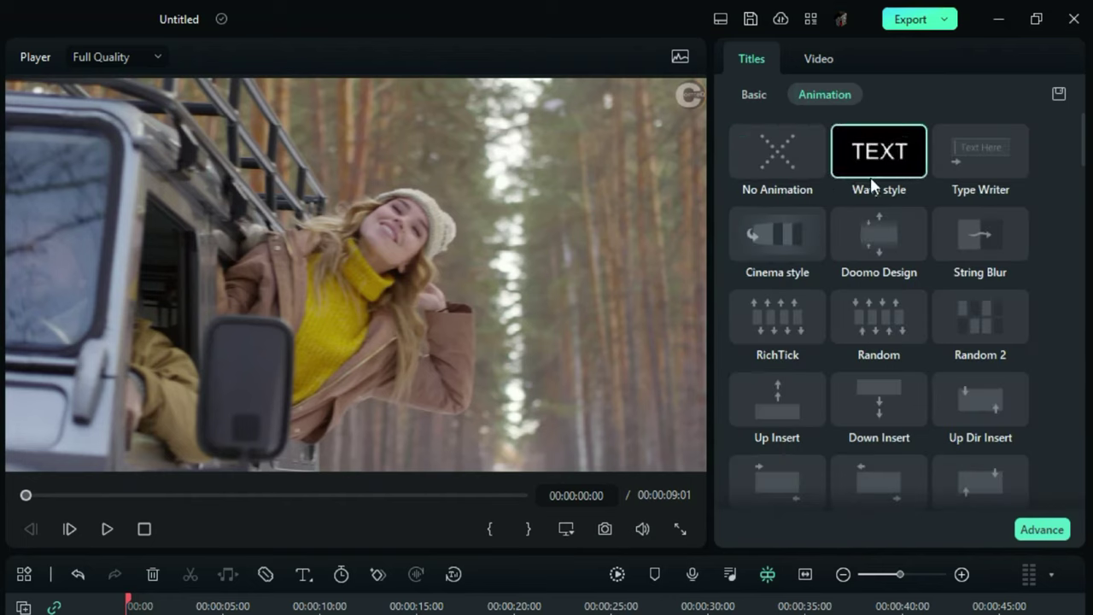
click(983, 167)
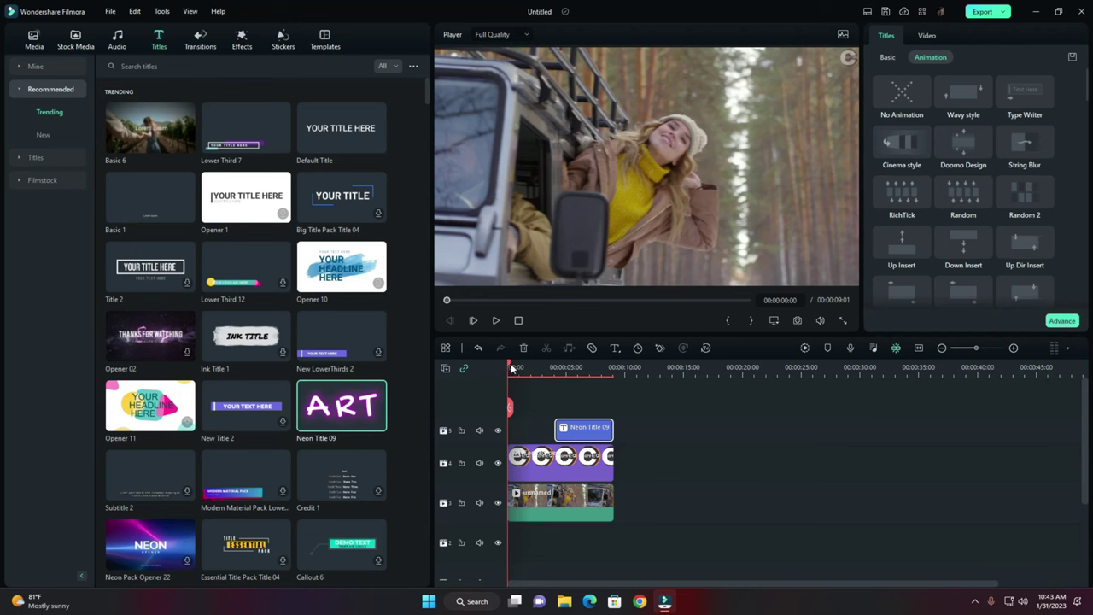
Shift the Neon Title 09 clip to start at about 2 seconds and play the video from the beginning
drag(572, 431, 549, 432)
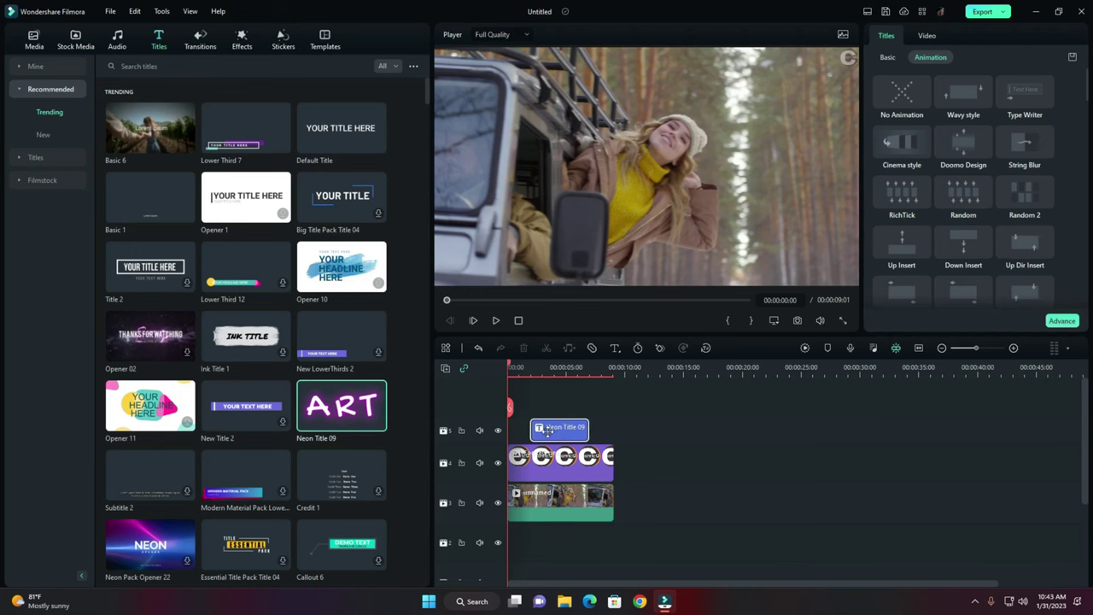
click(496, 321)
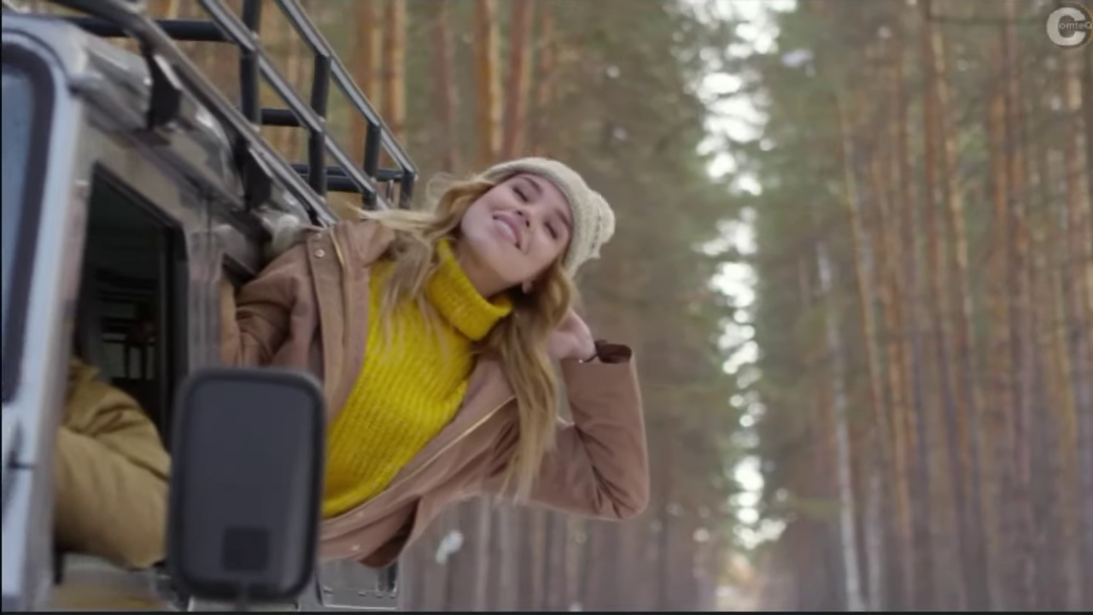